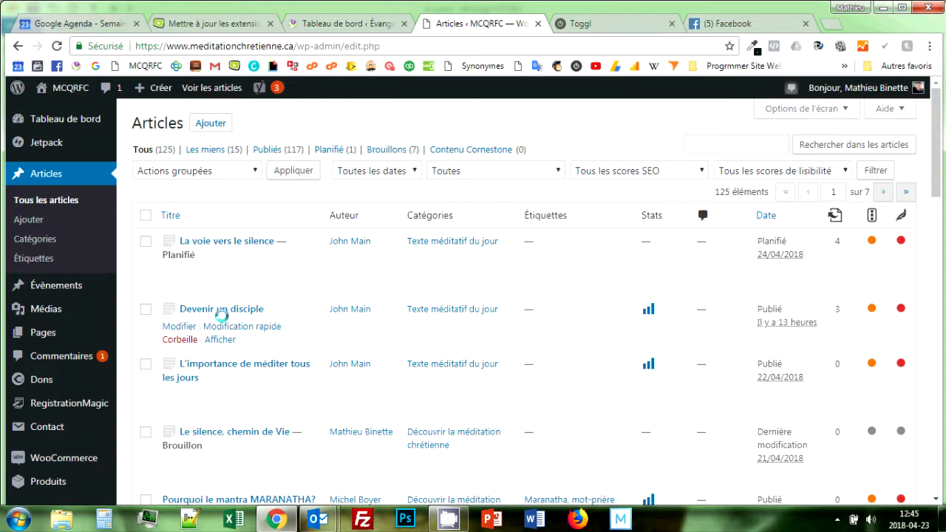
Step: Open the article "Devenir un disciple" for editing and insert "(cf. 2 Co 4, 15)" after "Dieu", before the [1] marker
click(189, 326)
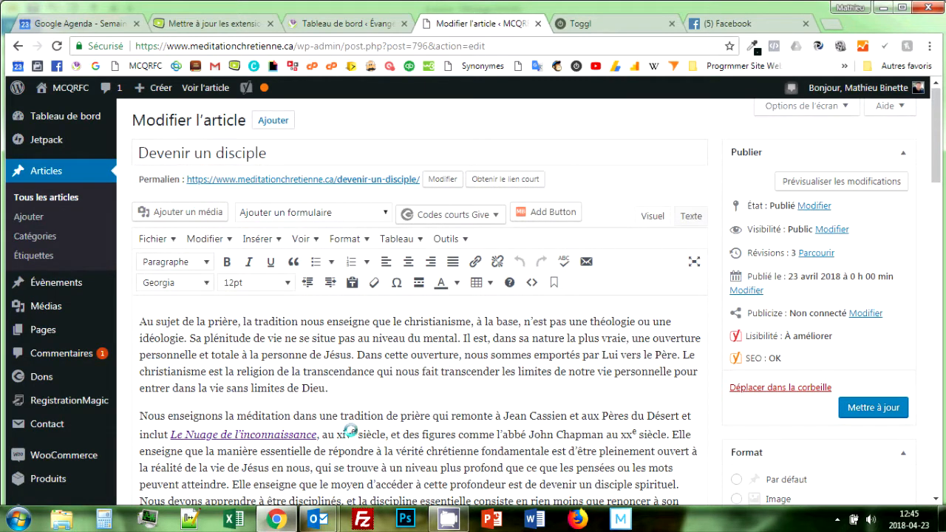
key(Down)
key(Down)
key(Down)
key(Down)
key(Down)
key(Down)
key(Down)
key(Down)
key(Down)
key(Down)
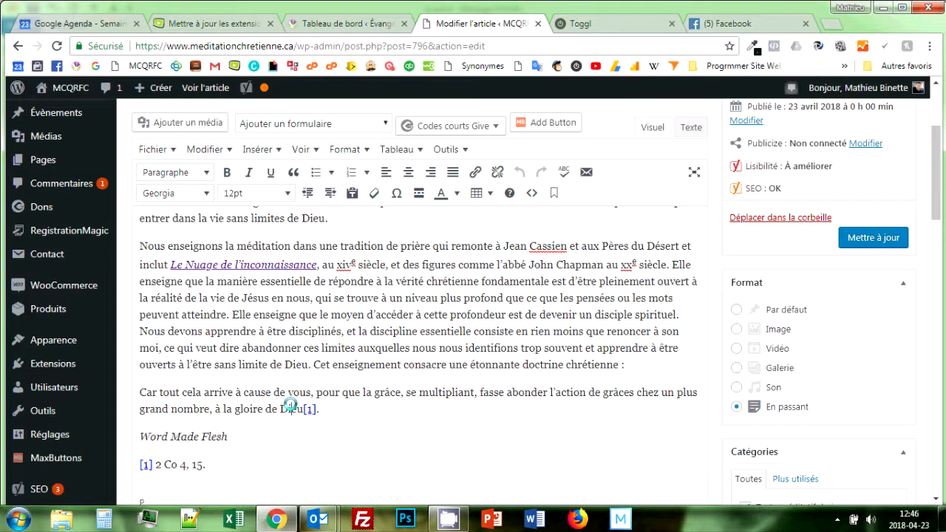
text((2 Co 4, 15))
click(304, 409)
text(cf.)
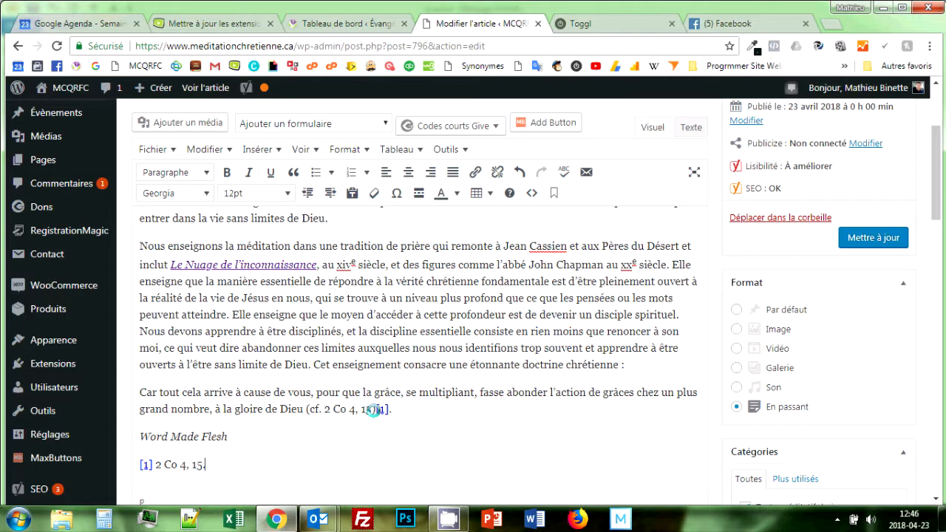
Step: Remove the hyperlink from the [1] marker that begins the footnote at the end of the article
key(ctrl+Left)
key(ctrl+Left)
key(ctrl+Left)
key(ctrl+Left)
key(Left)
key(Left)
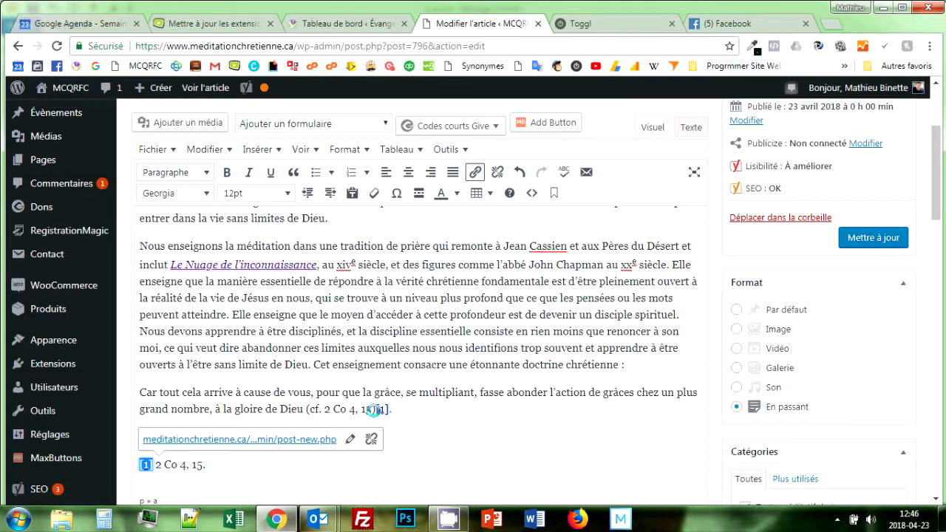
click(497, 171)
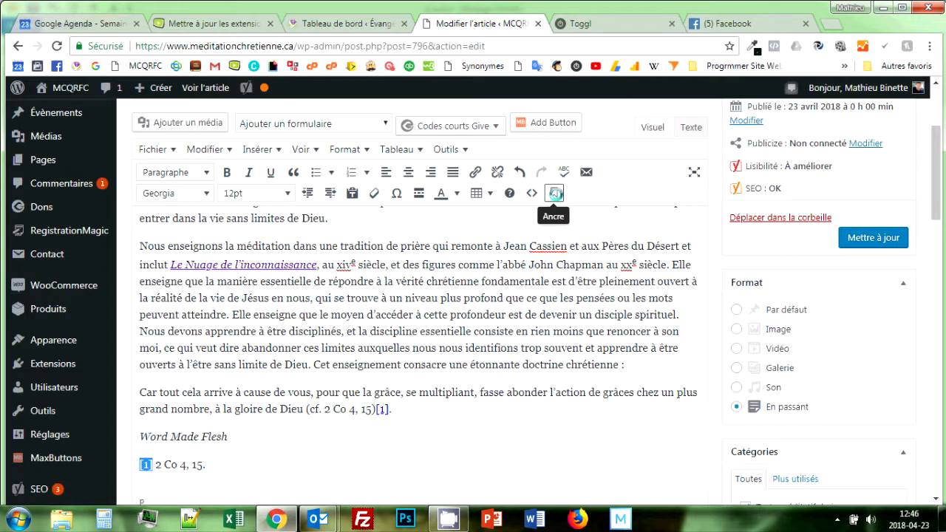
Step: Insert an anchor with the ID "no1" at the footnote's [1] marker
click(258, 148)
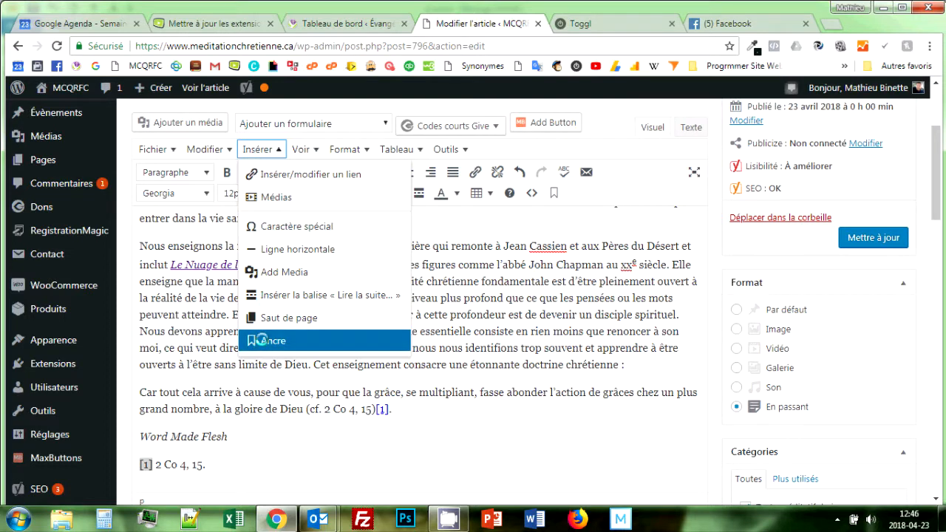
click(264, 338)
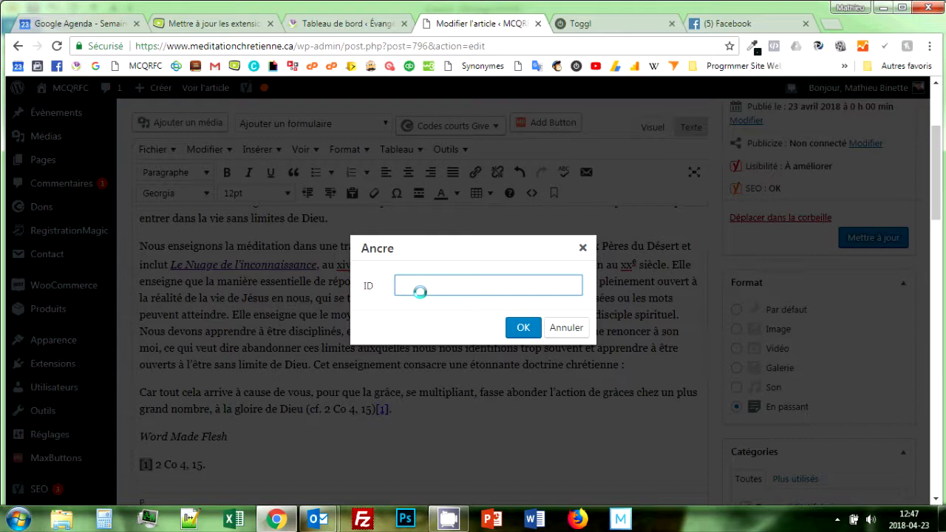
text(no1)
click(515, 323)
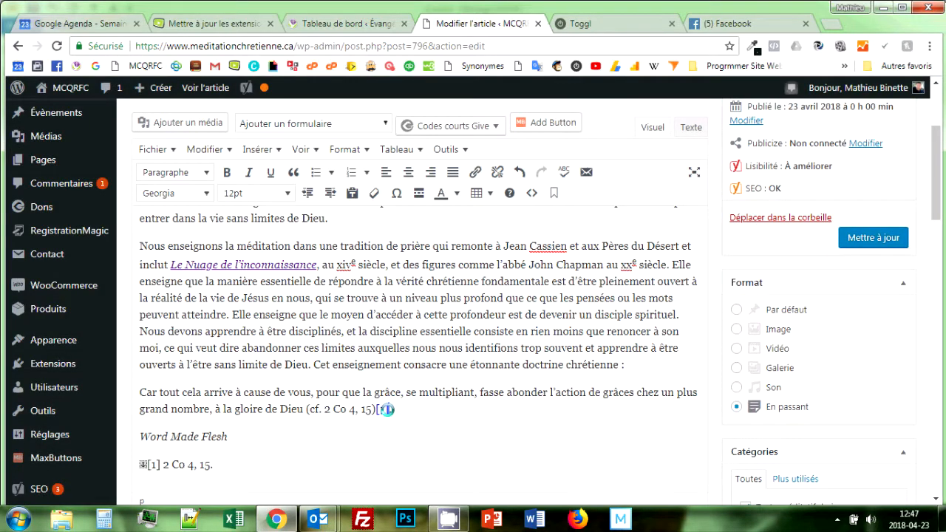
Step: Remove the existing hyperlink from the [1] marker at the end of the quotation in the body text
click(386, 408)
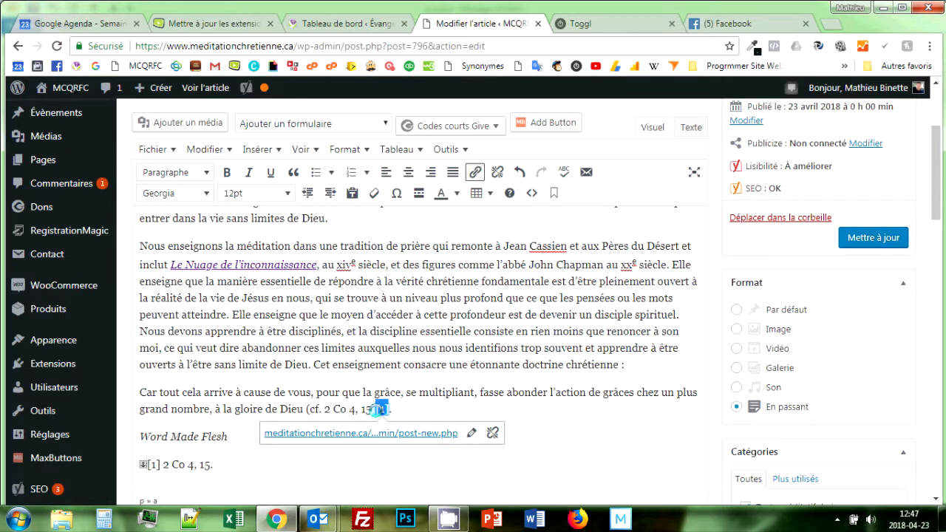
click(496, 172)
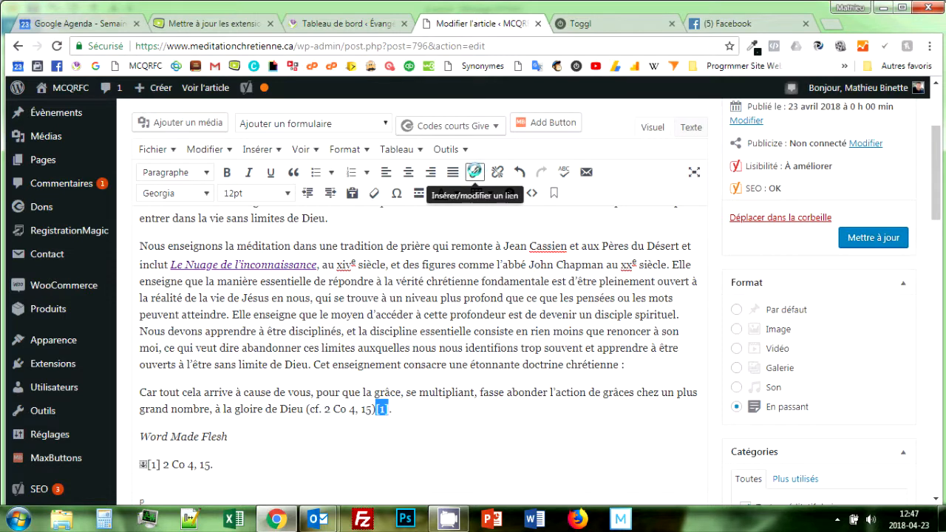
click(474, 172)
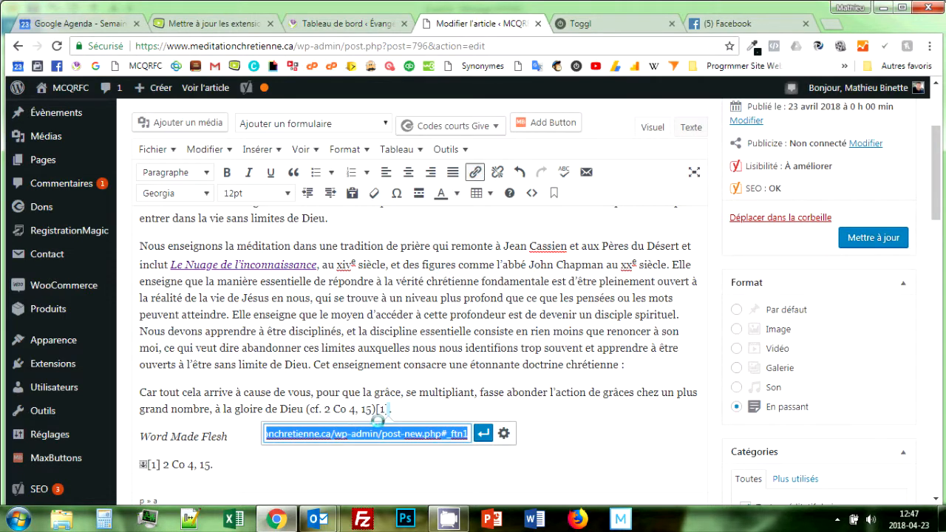
click(483, 434)
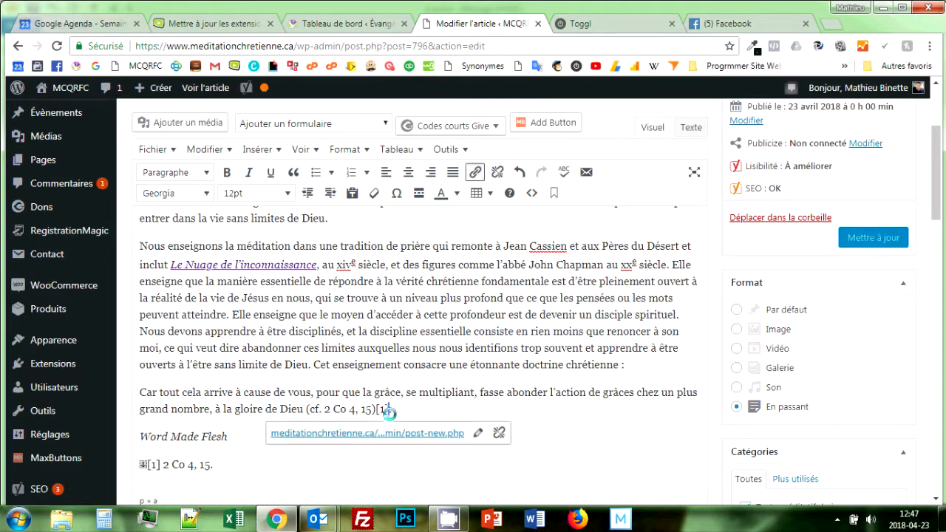
click(498, 172)
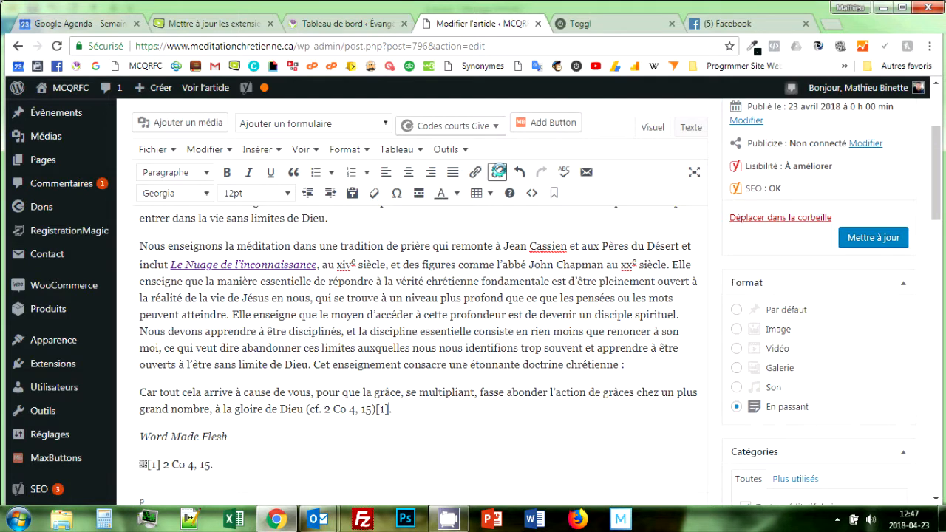
Step: Link the [1] marker after the quotation to "#no1" and check the note link in the published article
key(shift+Left)
key(shift+Left)
key(shift+Left)
click(475, 172)
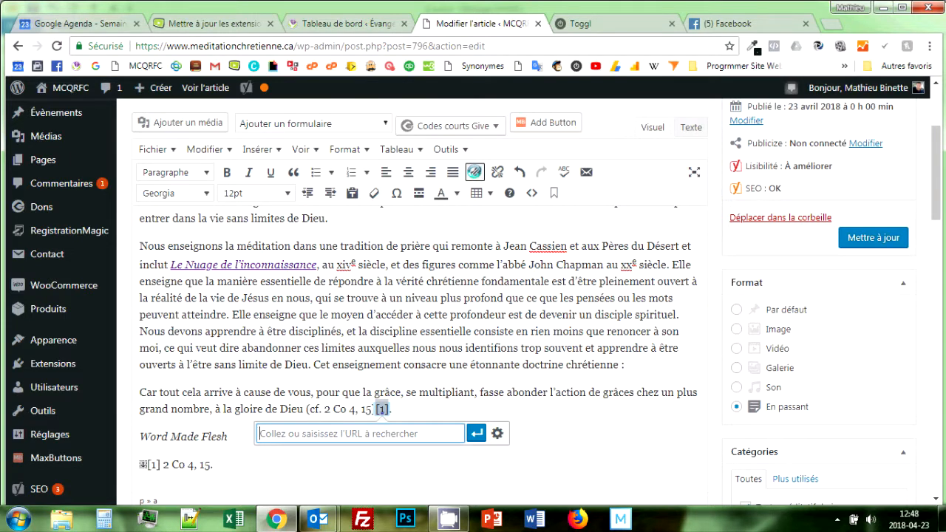
text(#no1)
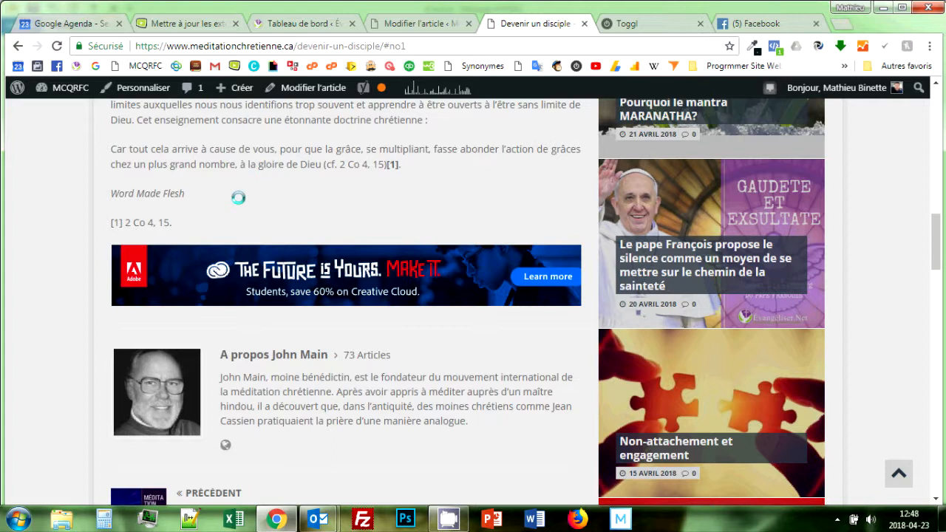
scroll(238, 198, up, 2)
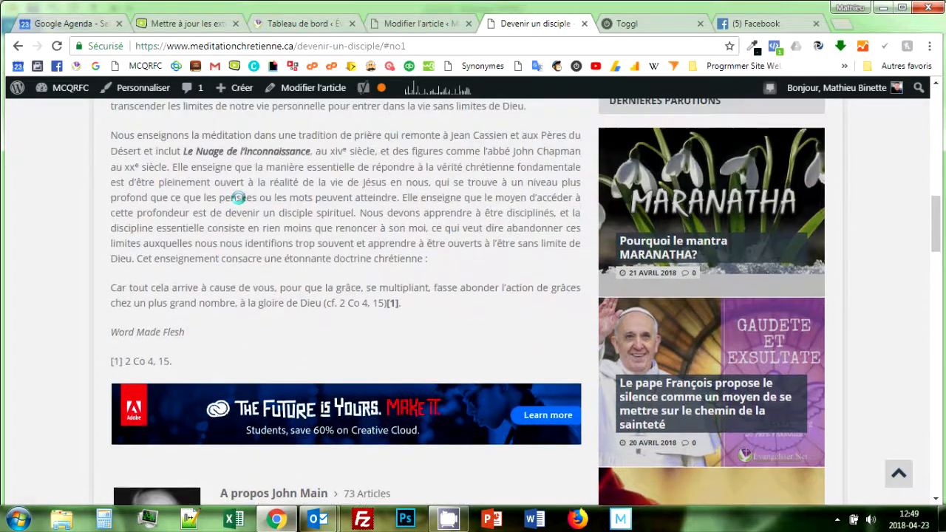